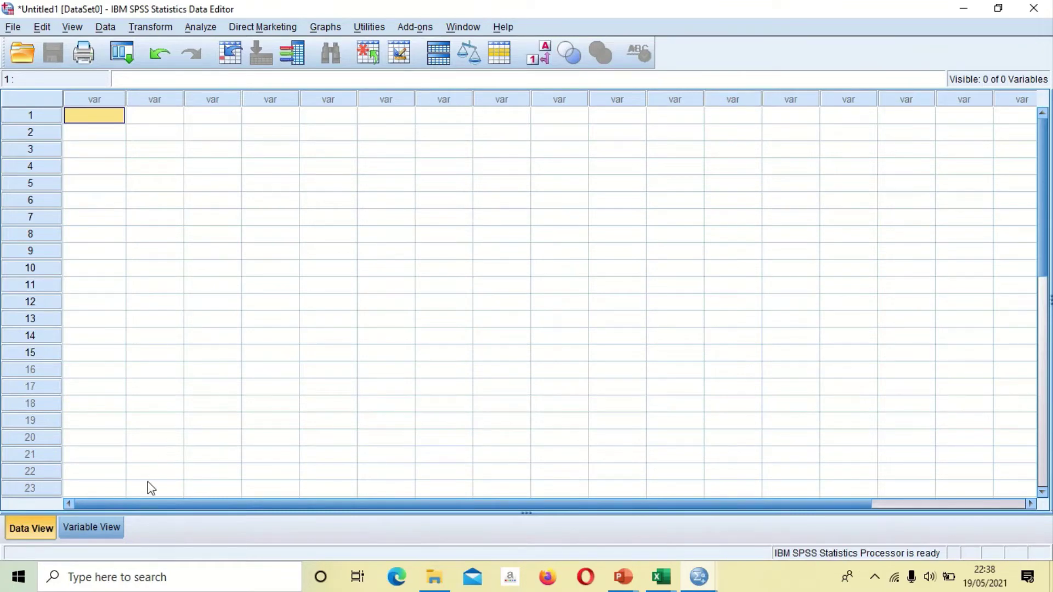
Define a new variable named X in the first row of the variable definitions
left_click(98, 528)
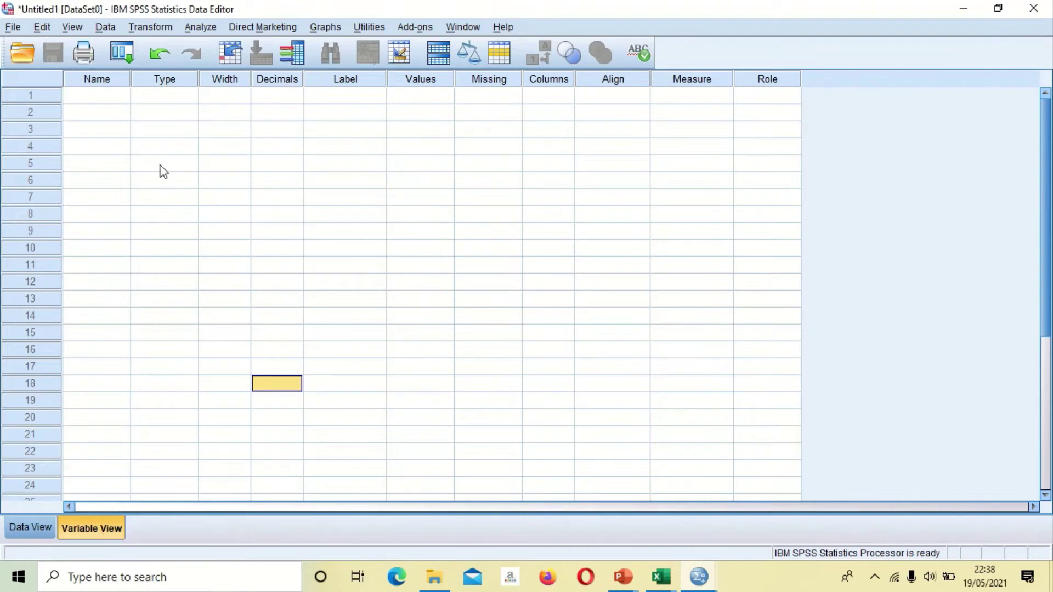
left_click(115, 98)
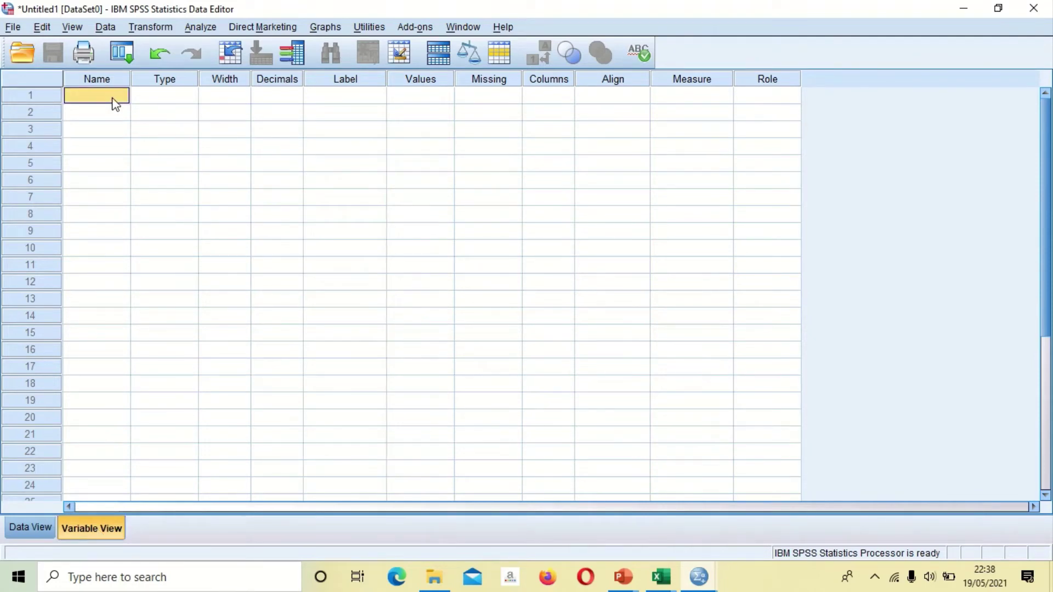
type("X")
left_click(282, 98)
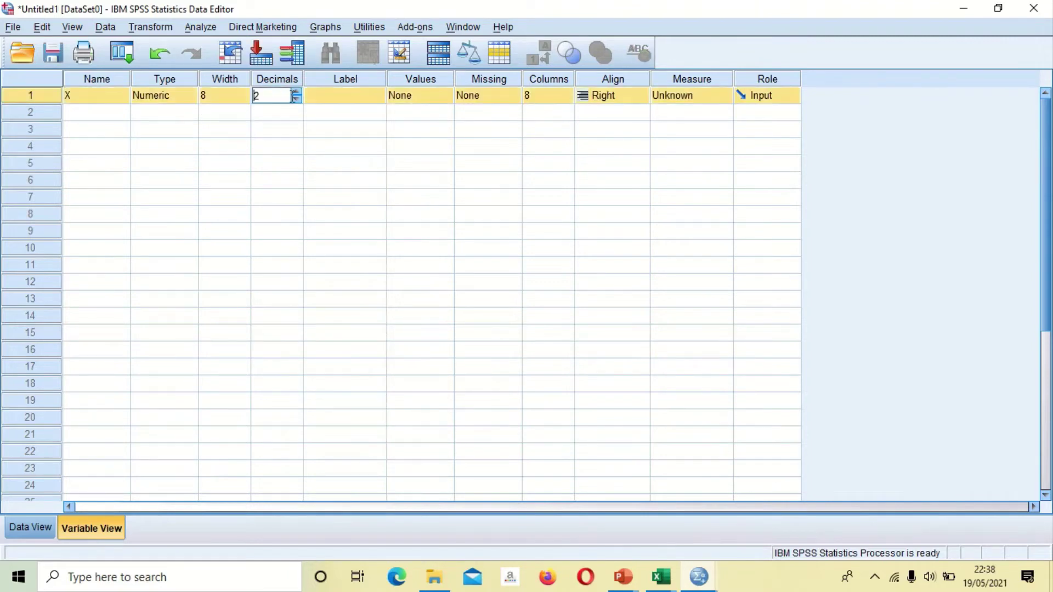
Label variable X "Ketaatan Peraturan Perundang-undangan"
left_click(322, 100)
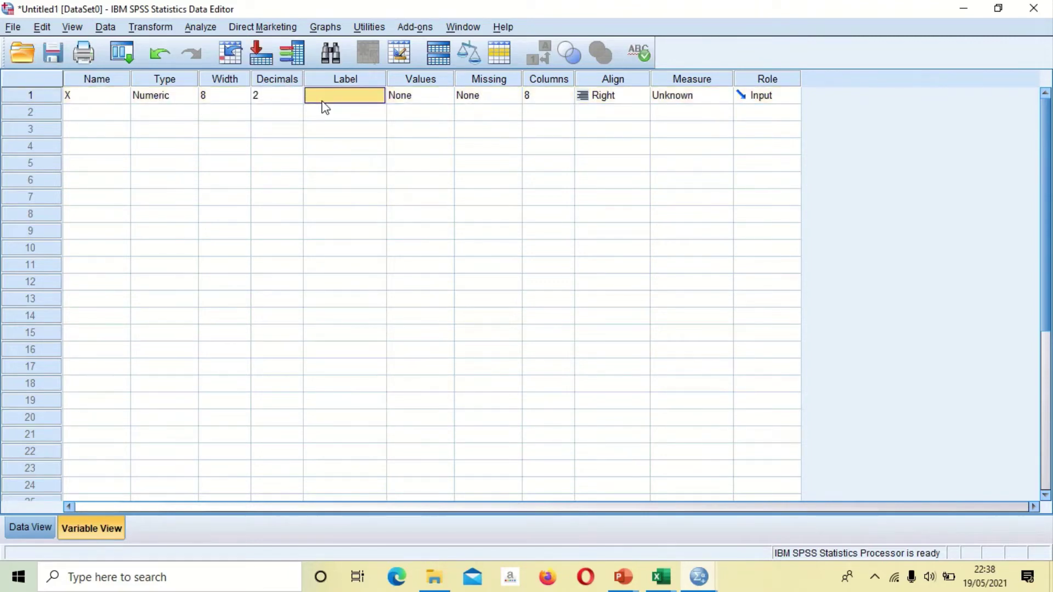
type("K")
type("etaatan Peraturan PErundang")
key("Left")
key("Left")
key("Left")
key("Left")
key("Left")
key("Left")
key("Left")
key("BackSpace")
type("e")
key("Right")
key("Right")
key("Right")
key("Right")
key("Right")
key("Right")
key("Right")
type("-undangan")
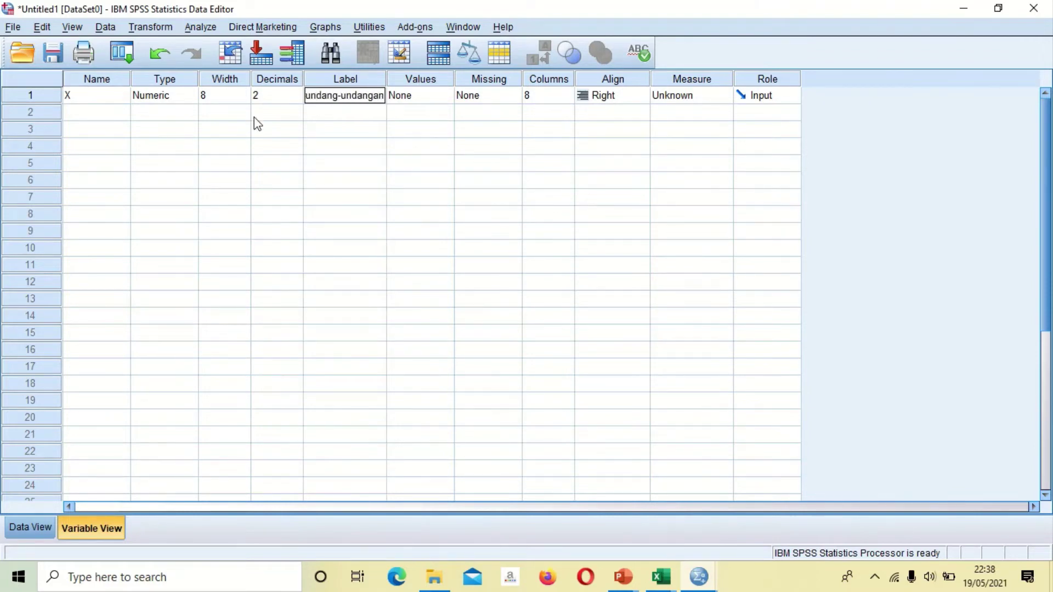
Add a second variable named Y with the label "Akuntabilitas Pengelolaan Dana Desa" and return to the data grid
left_click(116, 115)
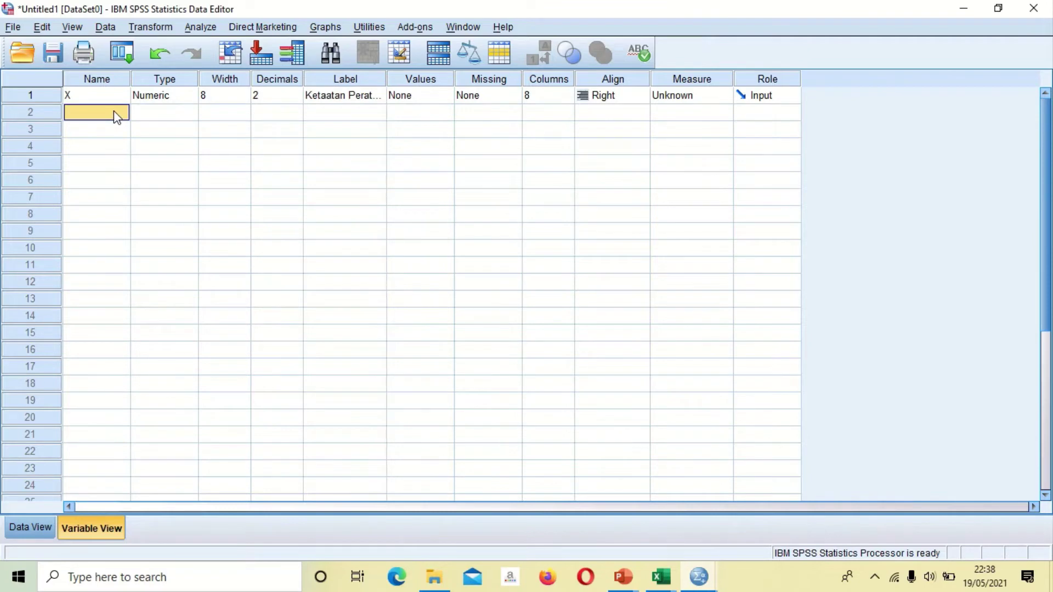
type("Y")
left_click(336, 113)
type("Akuntabil")
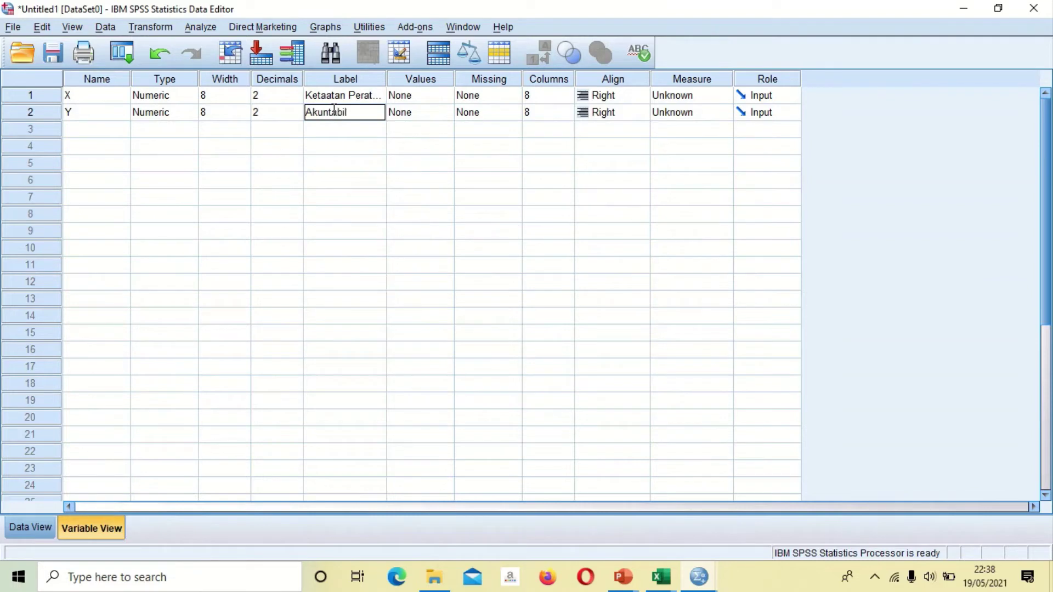
type("itas Pengelolaan")
type(" Dana Desa")
left_click(407, 118)
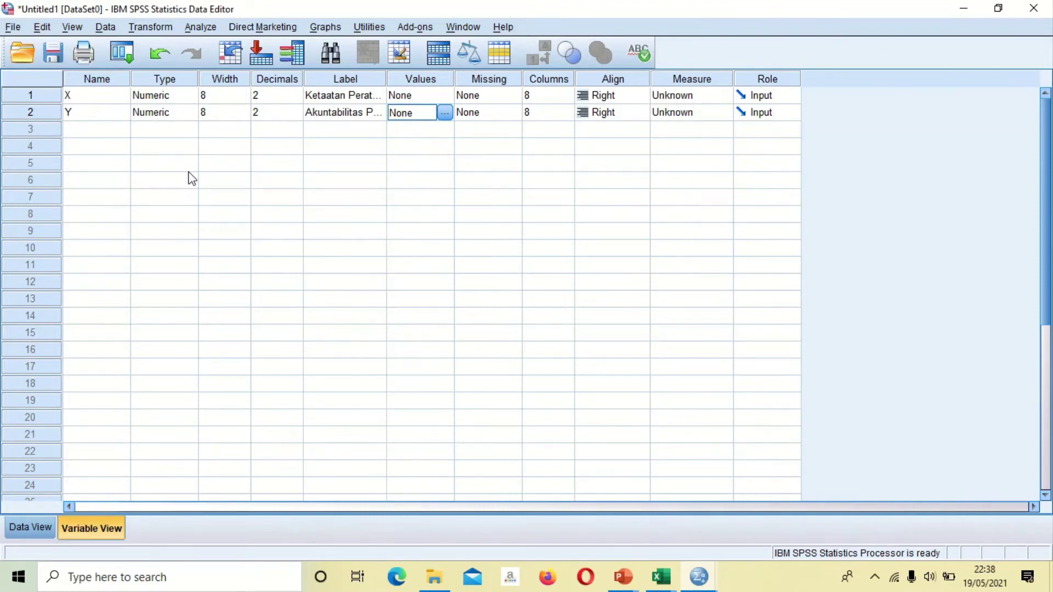
left_click(31, 527)
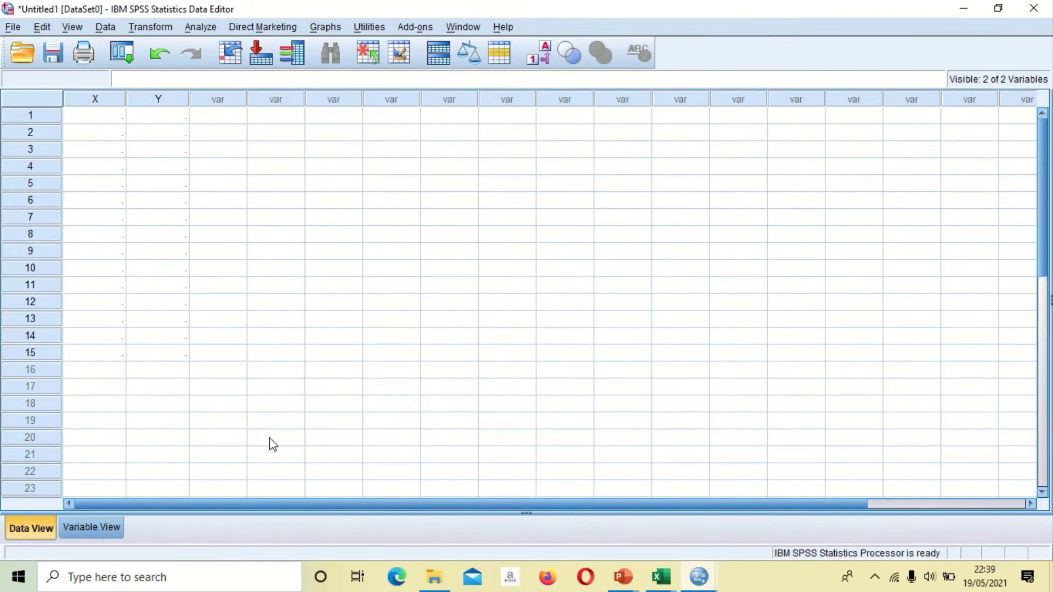
Switch to the korelasi workbook in Excel and copy the two score columns, cells C3 to D17 on Sheet2
left_click(659, 585)
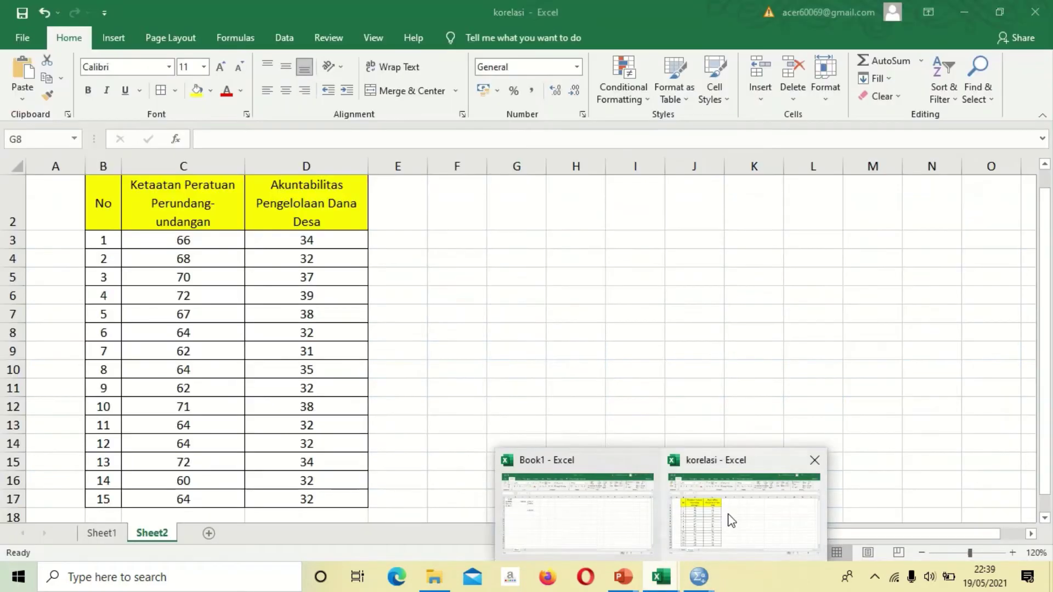
left_click(730, 518)
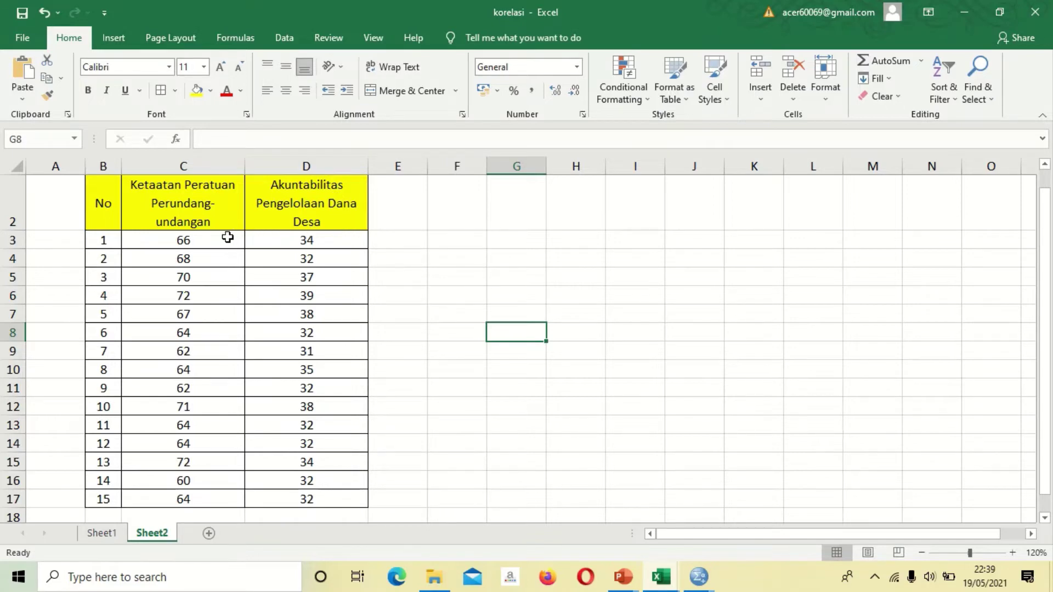
left_click_drag(229, 240, 317, 495)
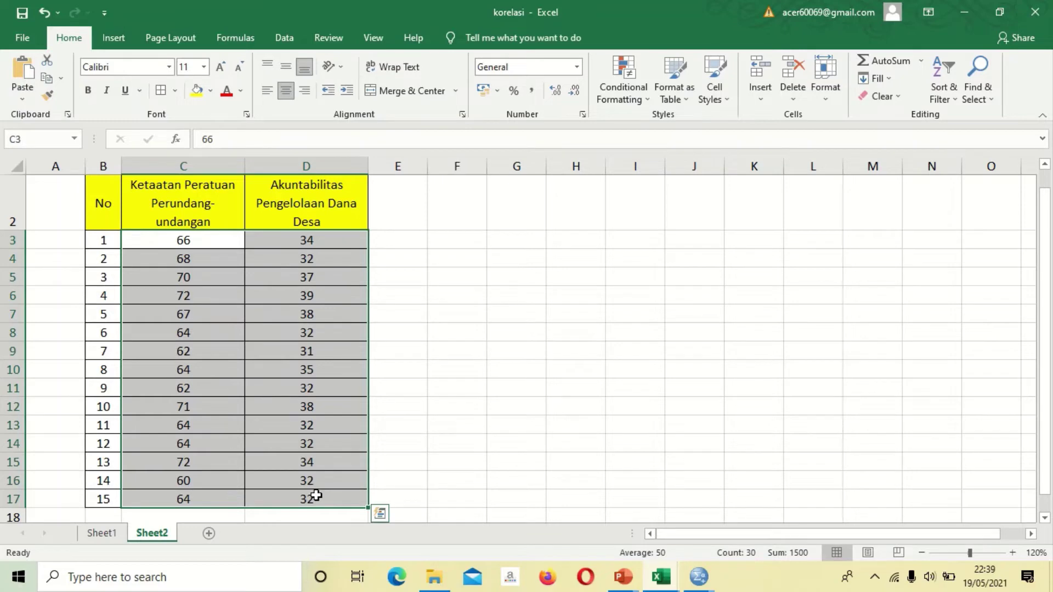
key("ctrl+c")
left_click(379, 513)
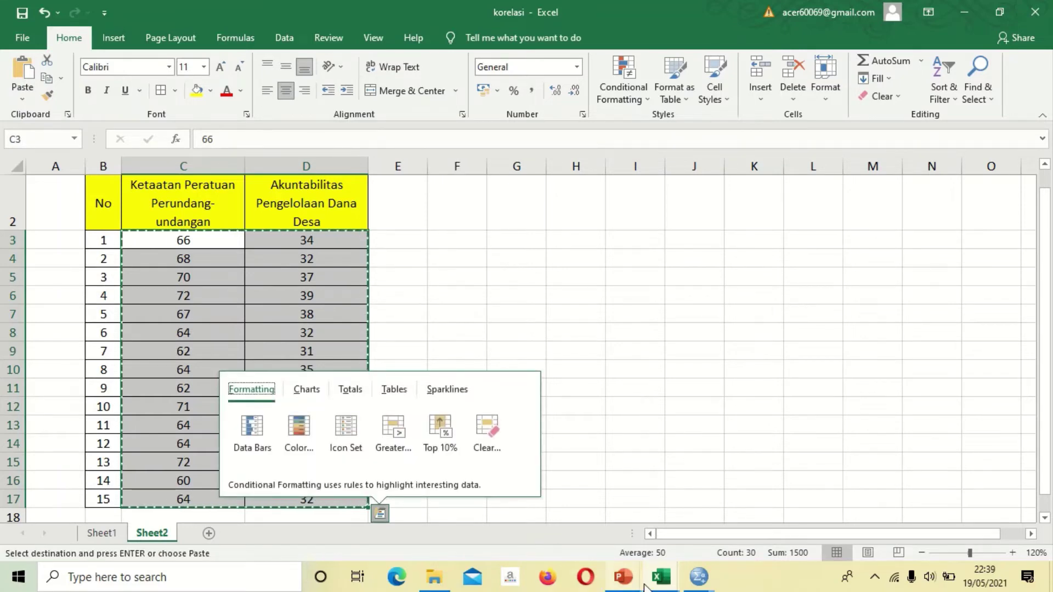
Switch back to the SPSS Data Editor and paste the copied scores into columns X and Y from row 1
left_click(691, 582)
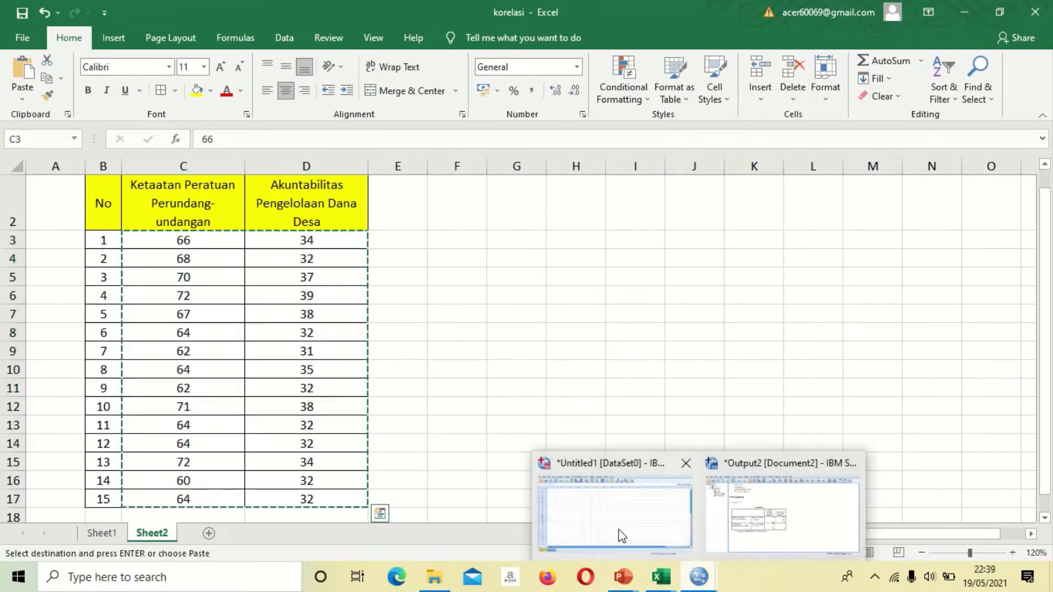
left_click(620, 533)
left_click(101, 121)
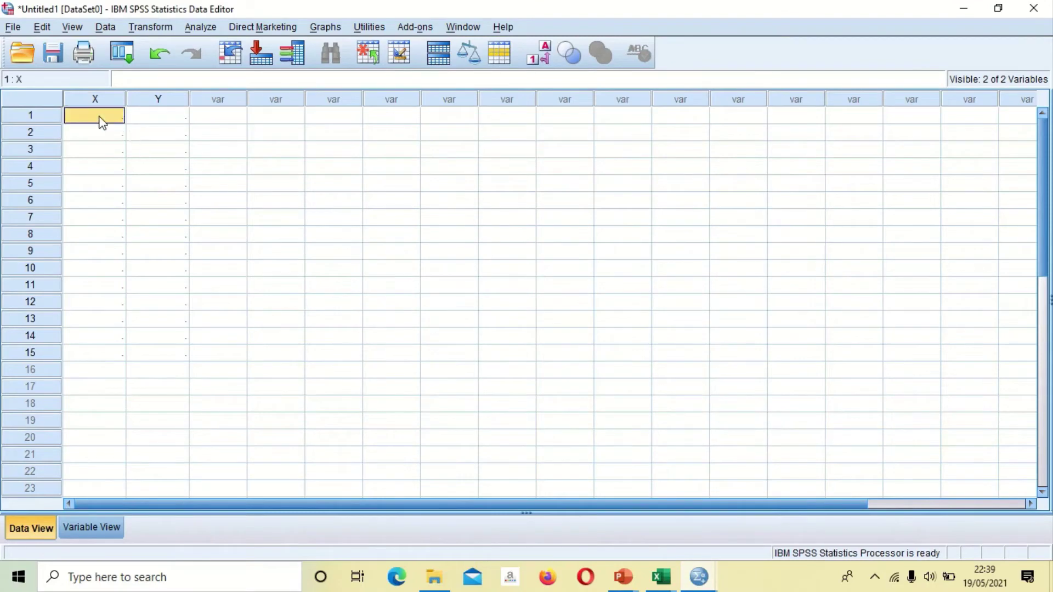
key("ctrl+v")
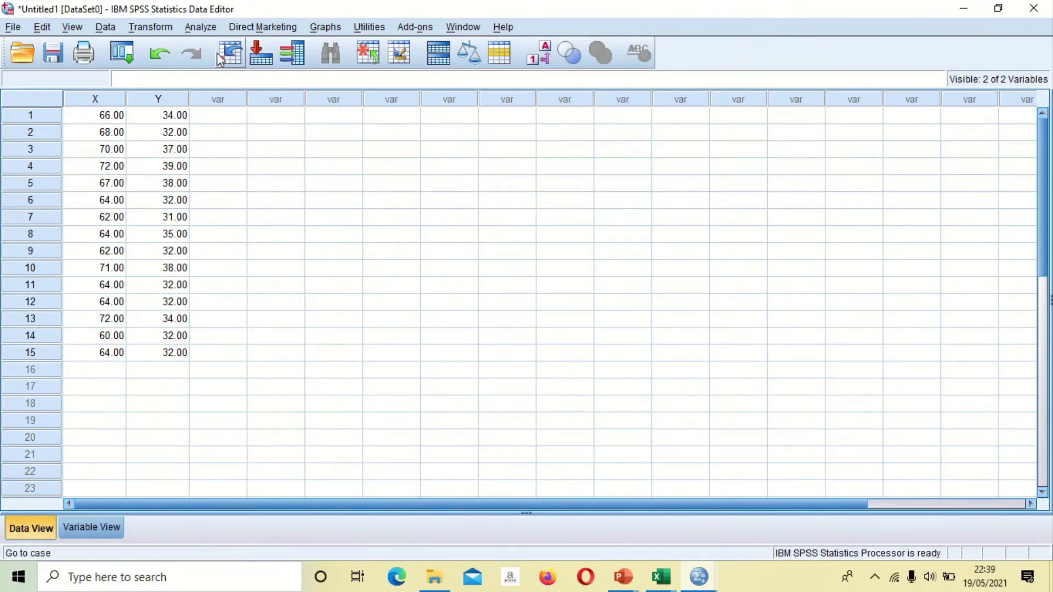
Run a two-tailed Pearson bivariate correlation on Ketaatan Peraturan Perundang-undangan and Akuntabilitas Pengelolaan Dana Desa, flagging significant correlations
left_click(201, 27)
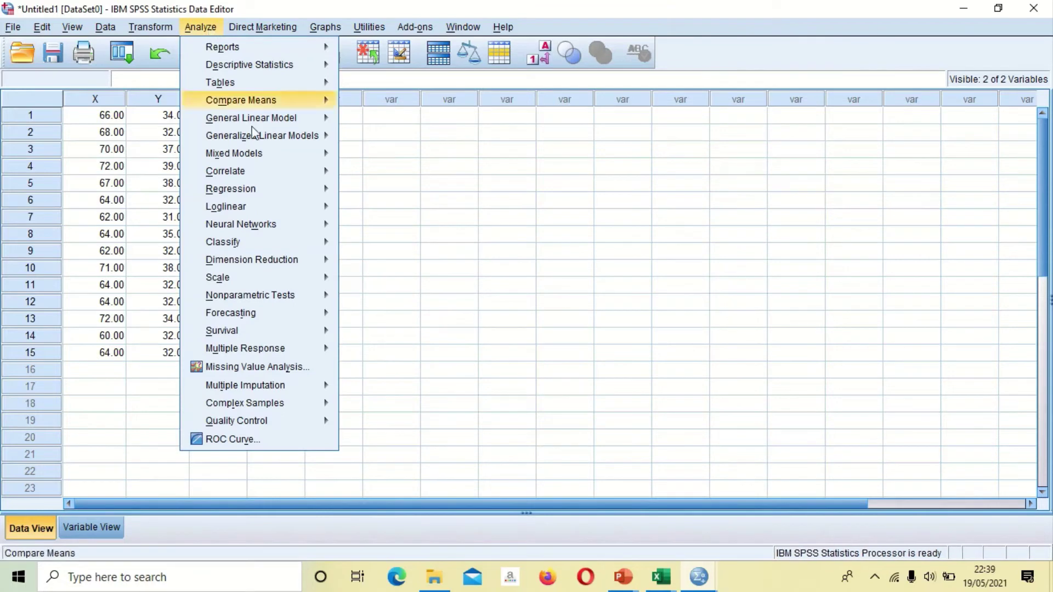
mouse_move(282, 230)
mouse_move(268, 180)
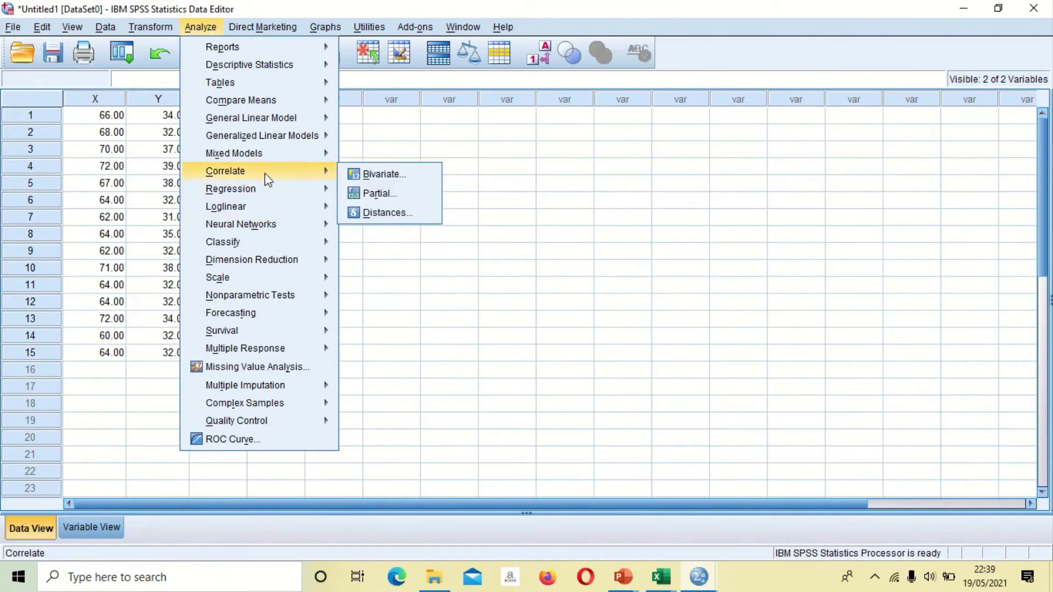
left_click(382, 174)
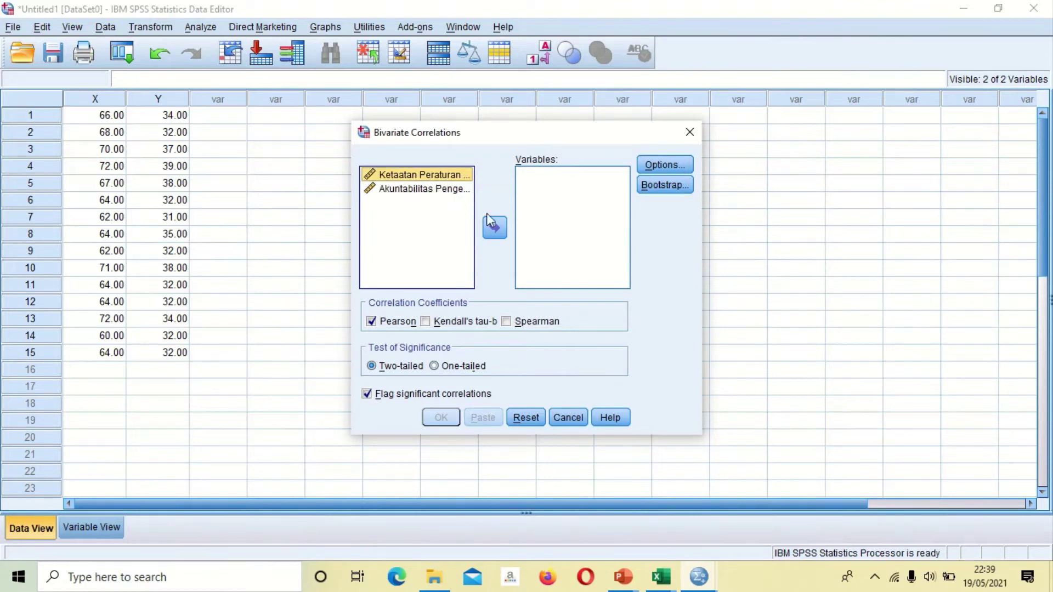
left_click(494, 227)
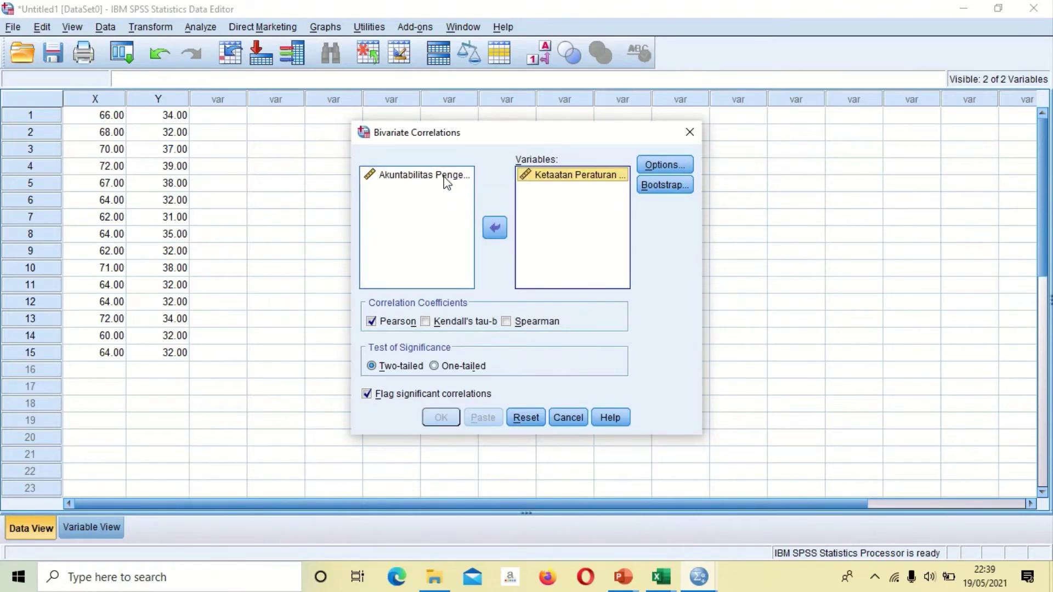
left_click(446, 181)
left_click(493, 228)
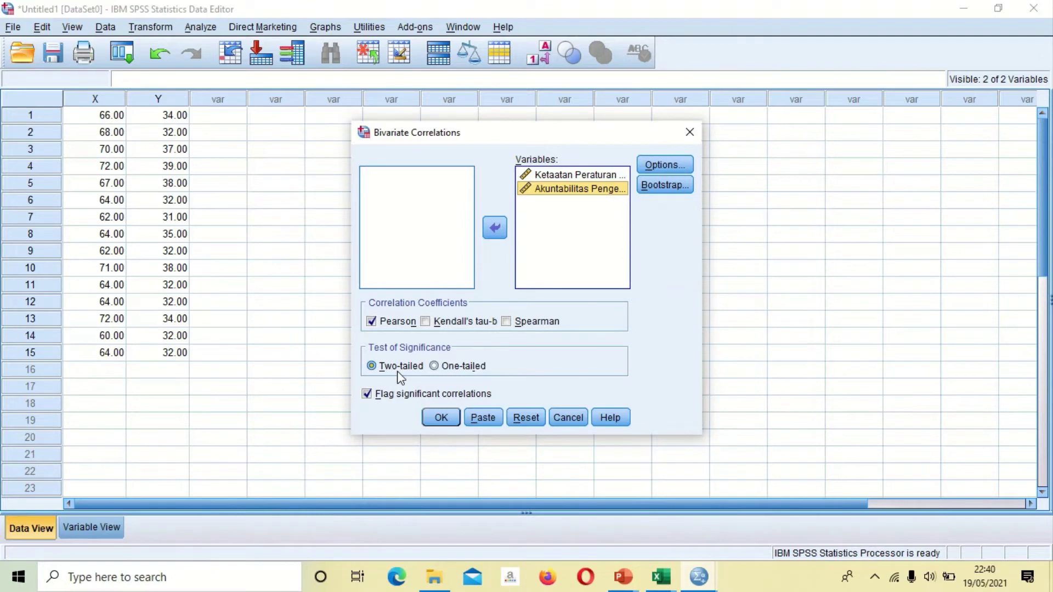
left_click(447, 421)
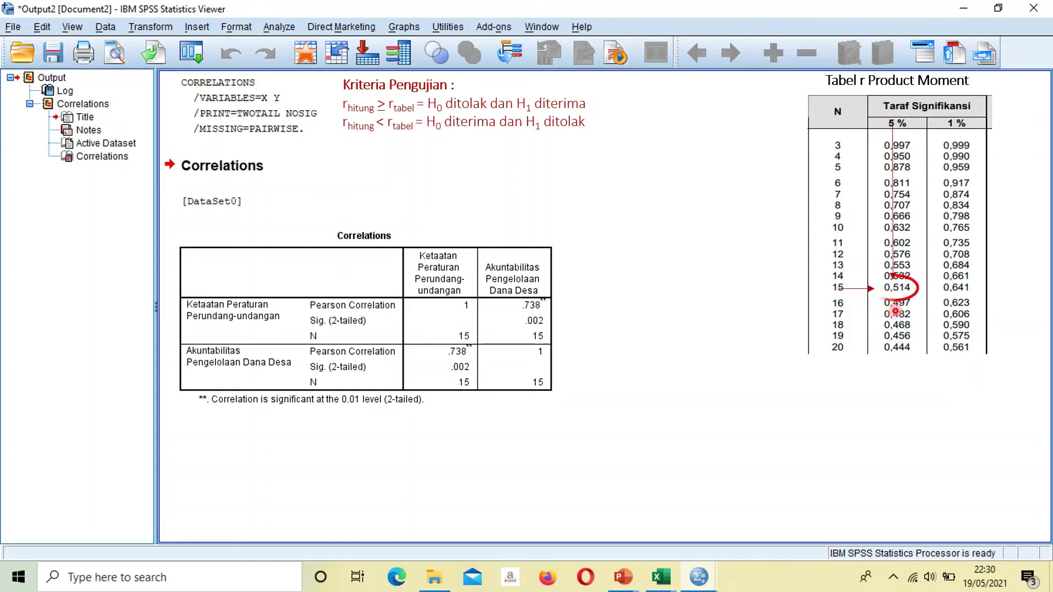
left_click_drag(895, 311, 924, 294)
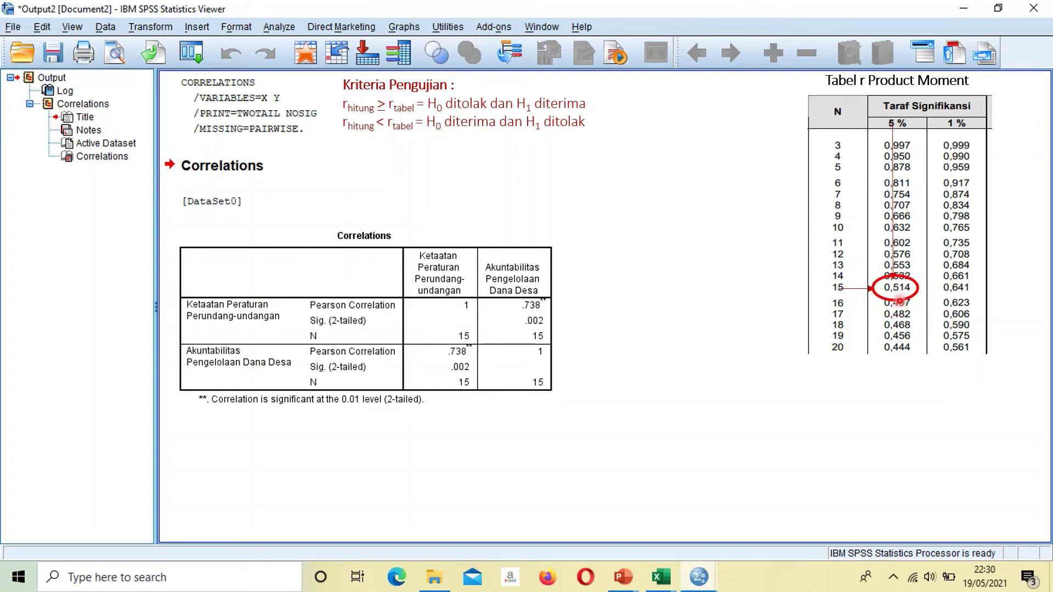